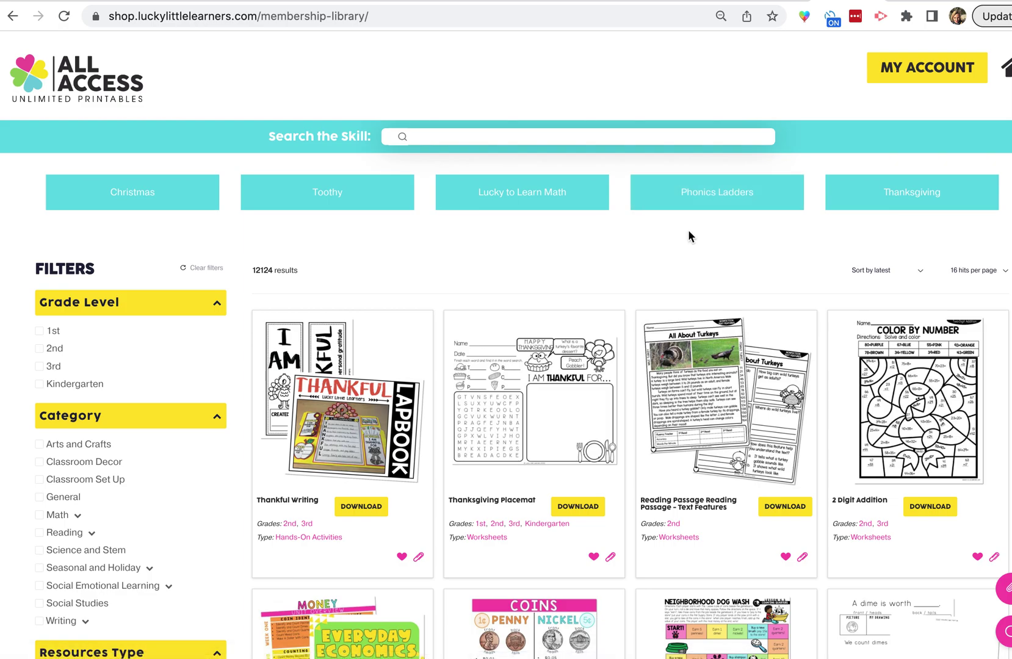
- Search the printables library for 'thanksgiving' to get 138 results, including Thanksgiving Placemat
{"action": "scroll", "coordinate": [688, 235], "scroll_direction": "down", "scroll_amount": 5}
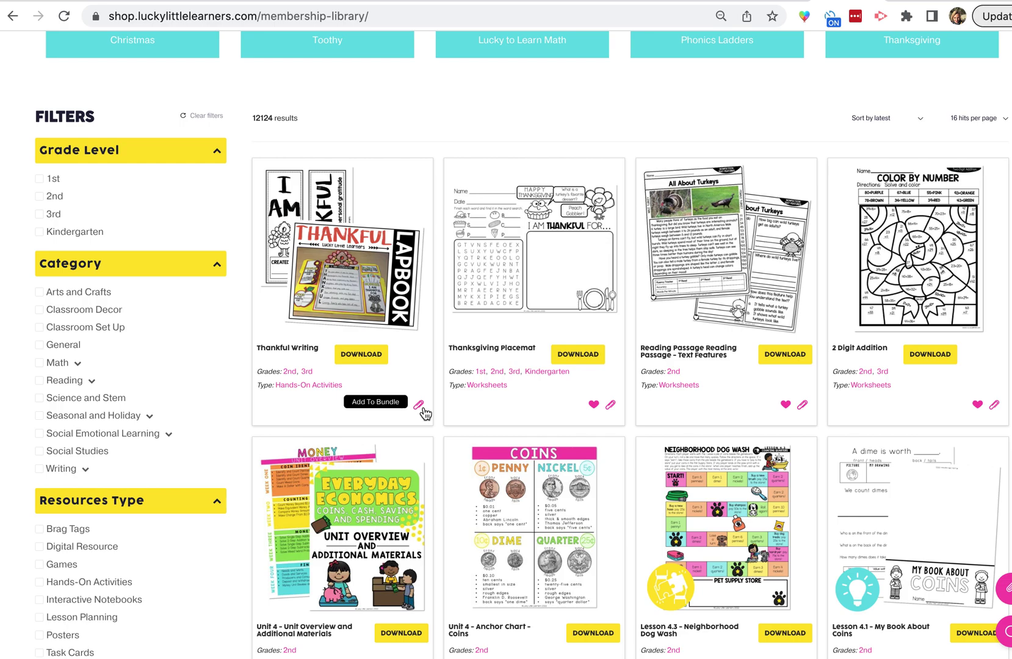
{"action": "scroll", "coordinate": [647, 373], "scroll_direction": "down", "scroll_amount": 3}
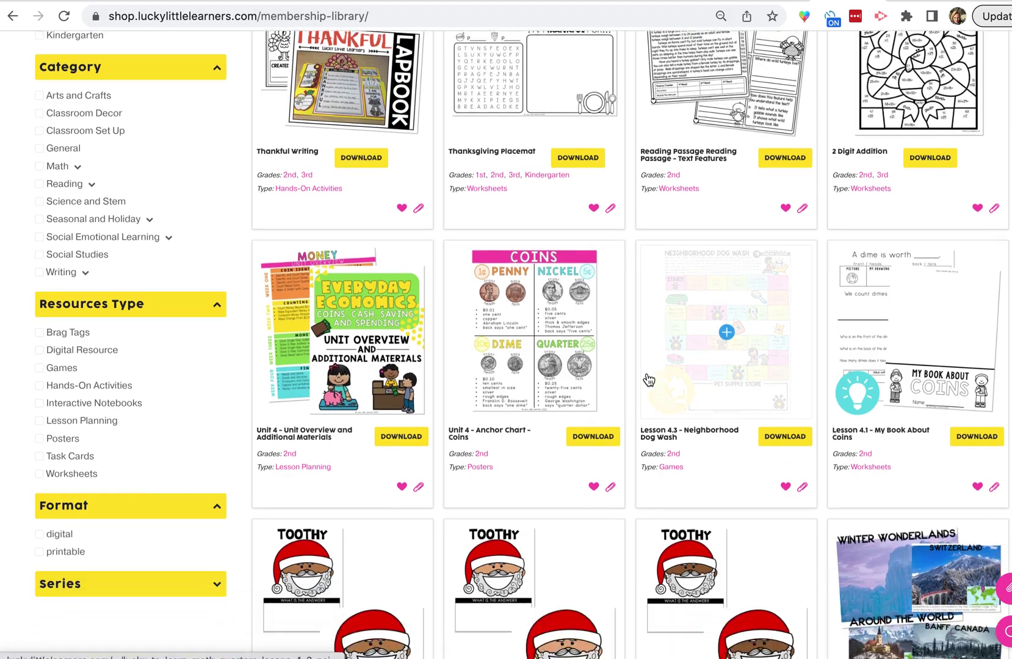
{"action": "scroll", "coordinate": [648, 380], "scroll_direction": "down", "scroll_amount": 1}
{"action": "scroll", "coordinate": [649, 380], "scroll_direction": "down", "scroll_amount": 4}
{"action": "scroll", "coordinate": [649, 380], "scroll_direction": "down", "scroll_amount": 2}
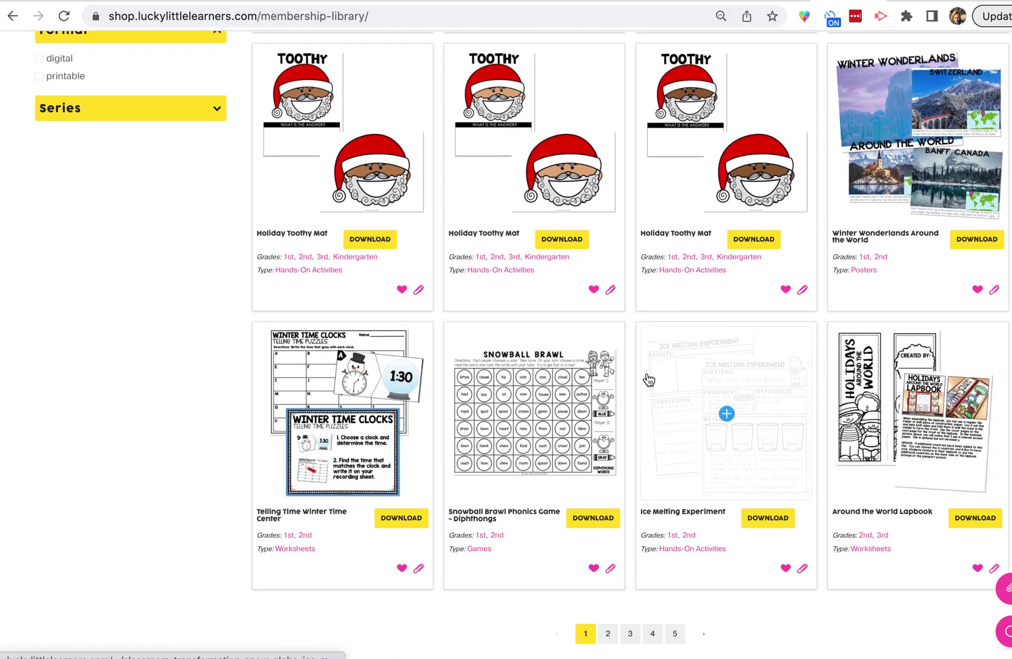
{"action": "scroll", "coordinate": [648, 379], "scroll_direction": "up", "scroll_amount": 5}
{"action": "scroll", "coordinate": [648, 380], "scroll_direction": "up", "scroll_amount": 4}
{"action": "scroll", "coordinate": [648, 380], "scroll_direction": "up", "scroll_amount": 3}
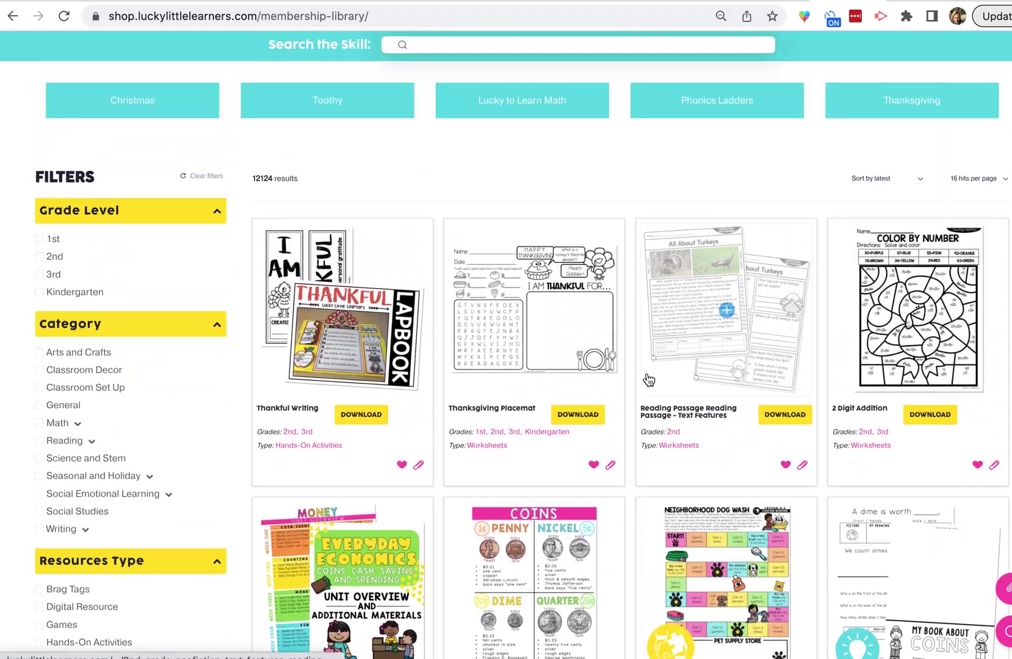
{"action": "left_click", "coordinate": [455, 46]}
{"action": "type", "text": "t"}
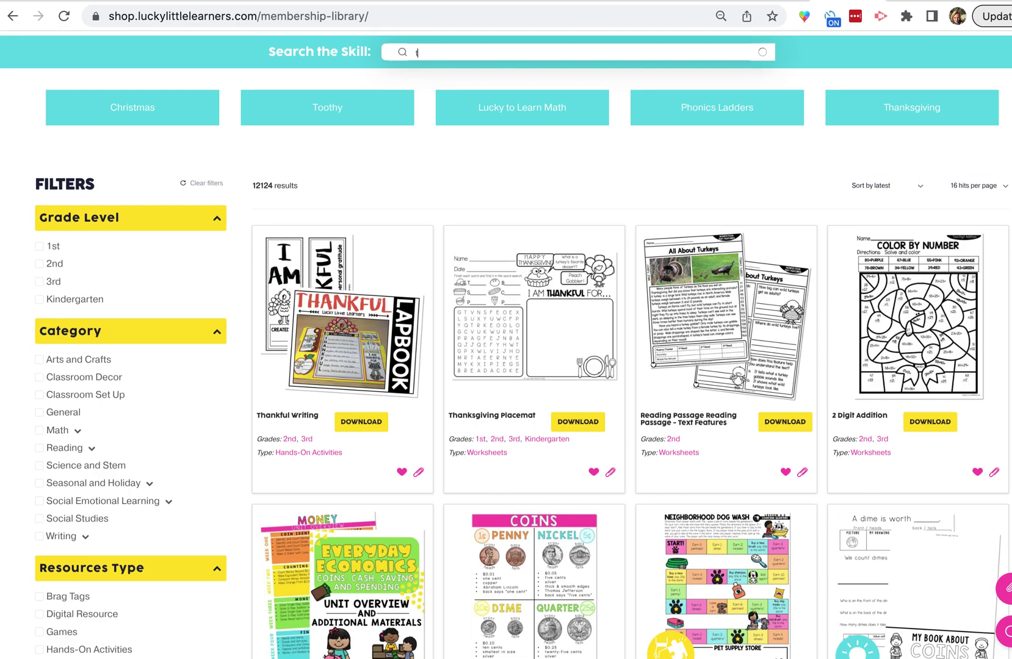
{"action": "type", "text": "hank"}
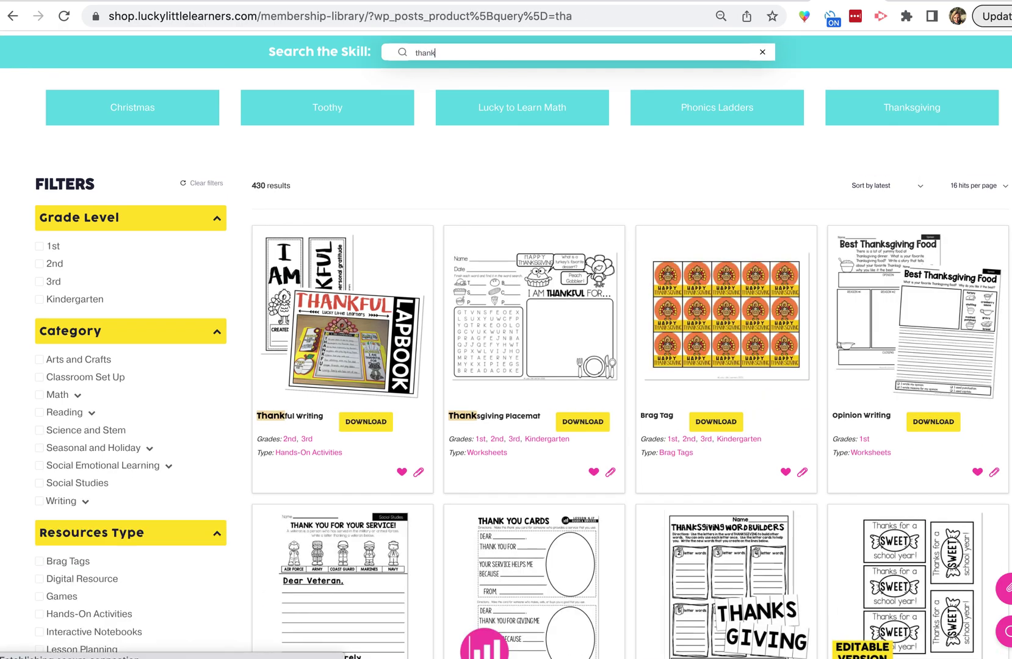
{"action": "type", "text": "sgiv"}
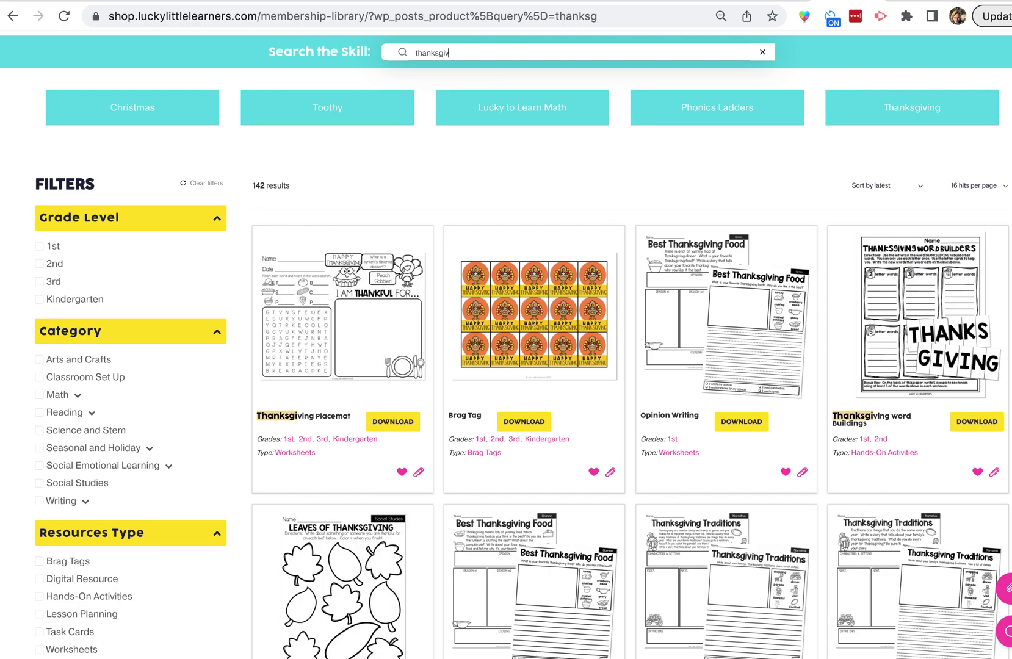
{"action": "type", "text": "ing"}
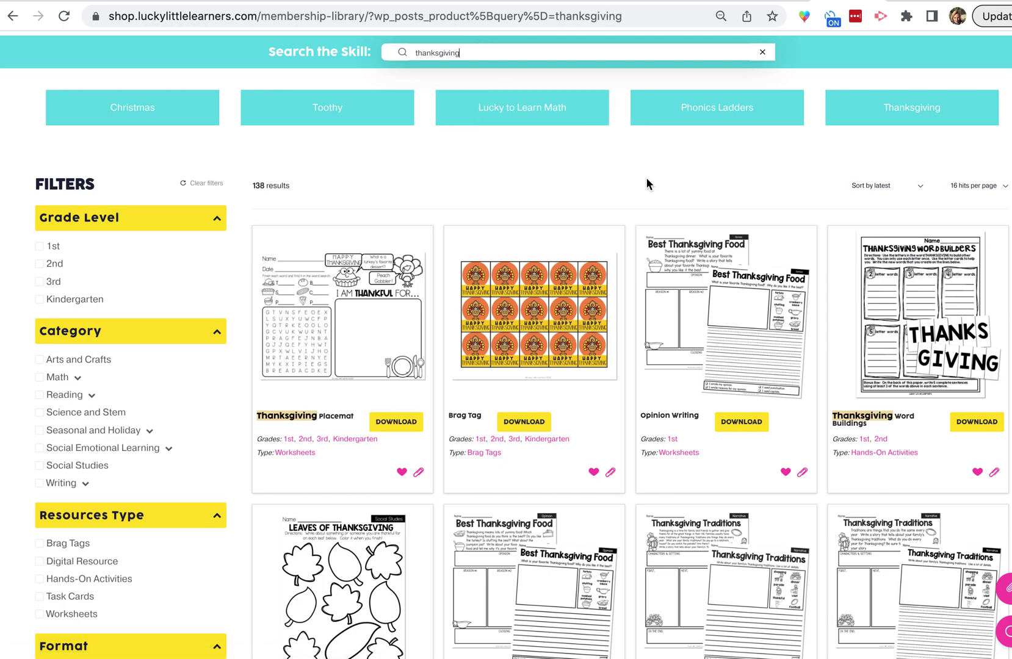
{"action": "scroll", "coordinate": [648, 185], "scroll_direction": "down", "scroll_amount": 3}
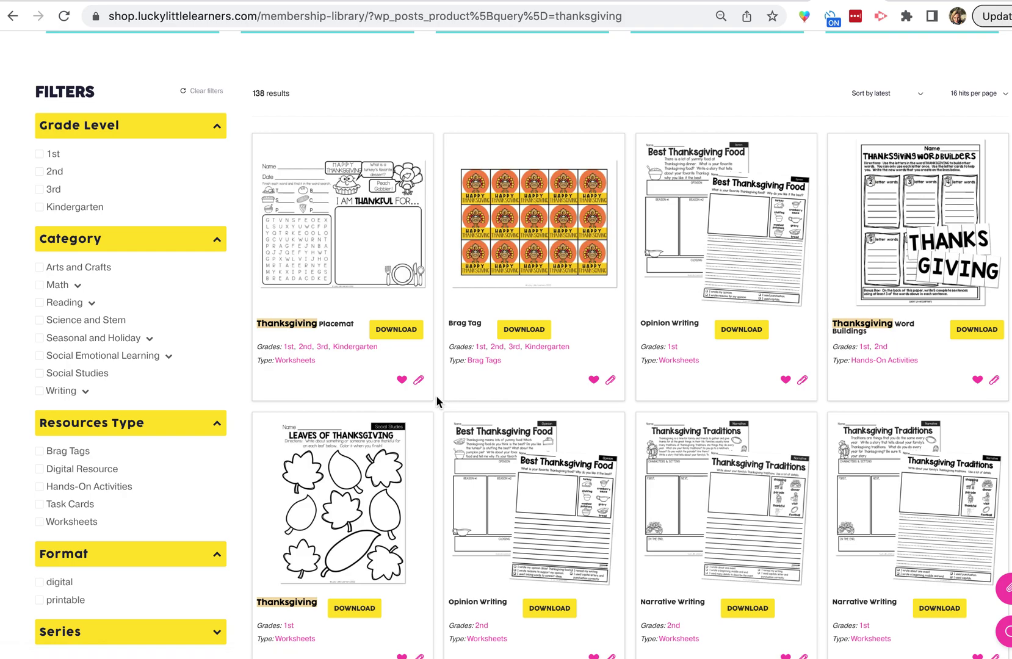
- Add Thanksgiving Placemat, Brag Tag and Reading Passage: Text Features to the bundle
{"action": "left_click", "coordinate": [419, 381]}
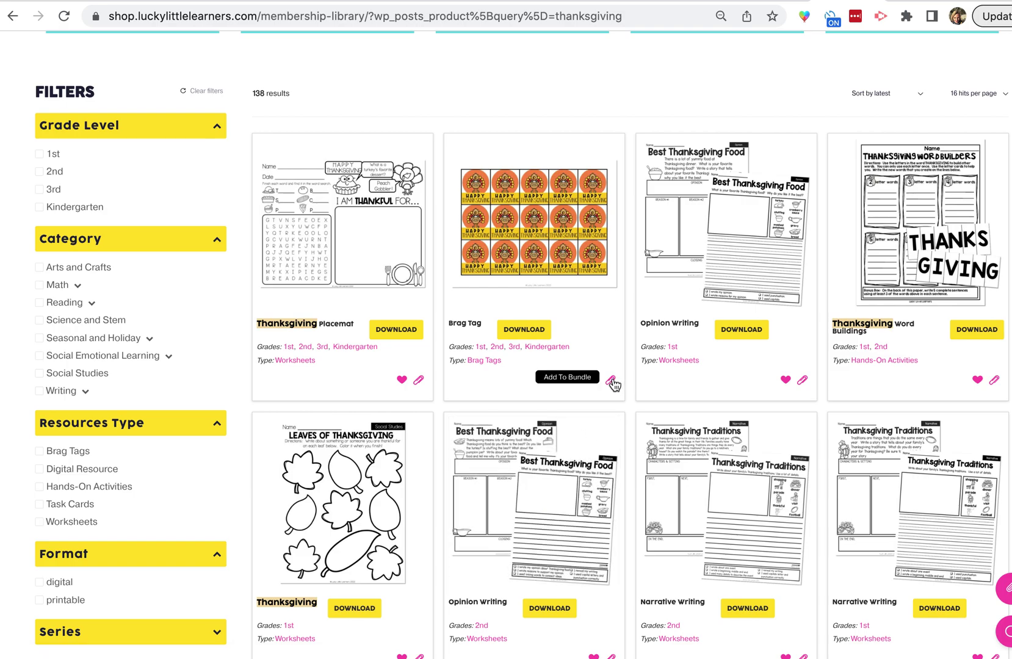
{"action": "left_click", "coordinate": [611, 381]}
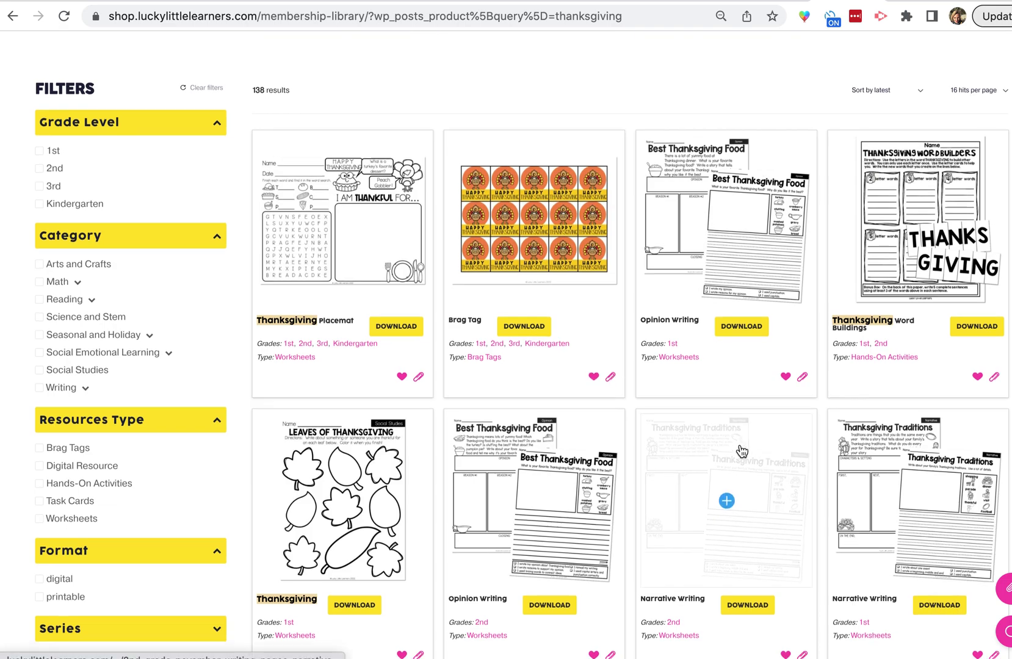
{"action": "scroll", "coordinate": [740, 451], "scroll_direction": "down", "scroll_amount": 4}
{"action": "scroll", "coordinate": [740, 445], "scroll_direction": "down", "scroll_amount": 2}
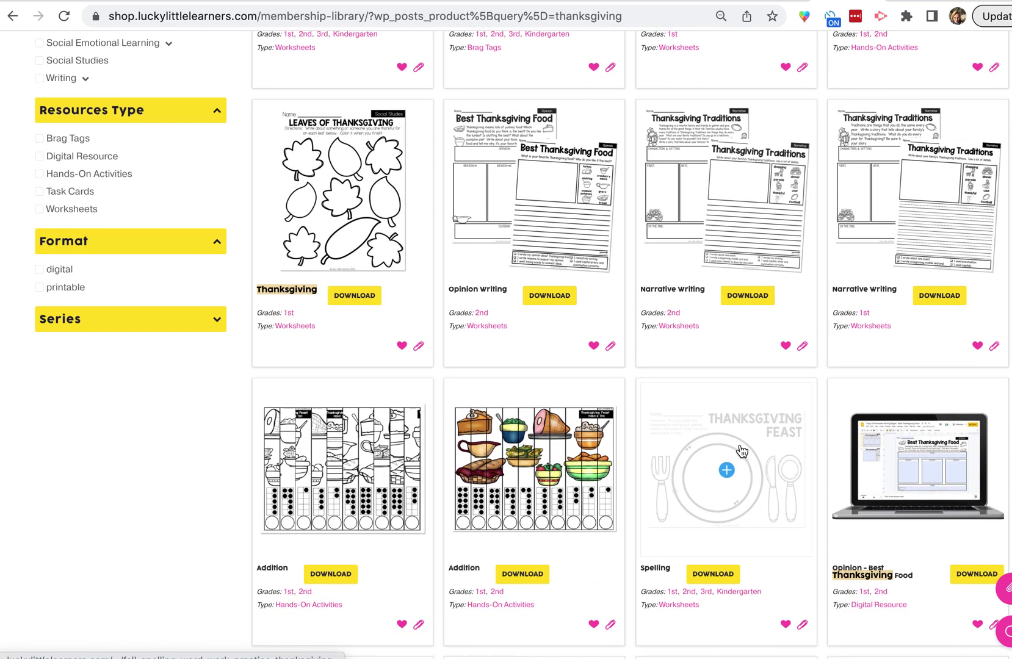
{"action": "scroll", "coordinate": [739, 445], "scroll_direction": "down", "scroll_amount": 2}
{"action": "scroll", "coordinate": [741, 448], "scroll_direction": "down", "scroll_amount": 2}
{"action": "scroll", "coordinate": [739, 452], "scroll_direction": "down", "scroll_amount": 2}
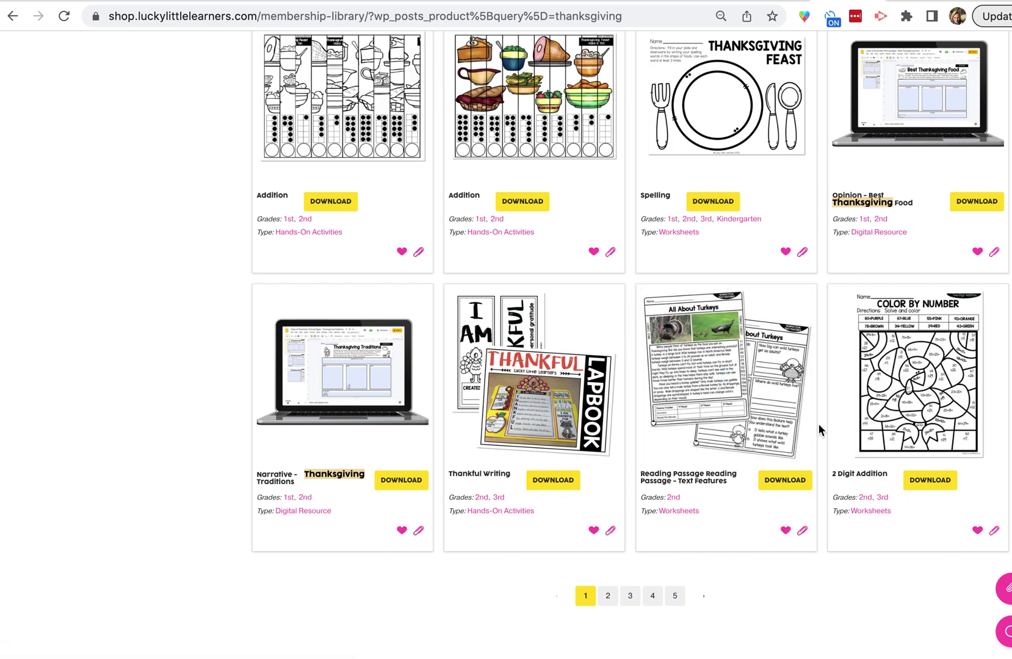
{"action": "left_click", "coordinate": [801, 532]}
- On results page 2, add Shapes of Autumn pattern blocks and Build a Turkey addition to the bundle
{"action": "left_click", "coordinate": [608, 595]}
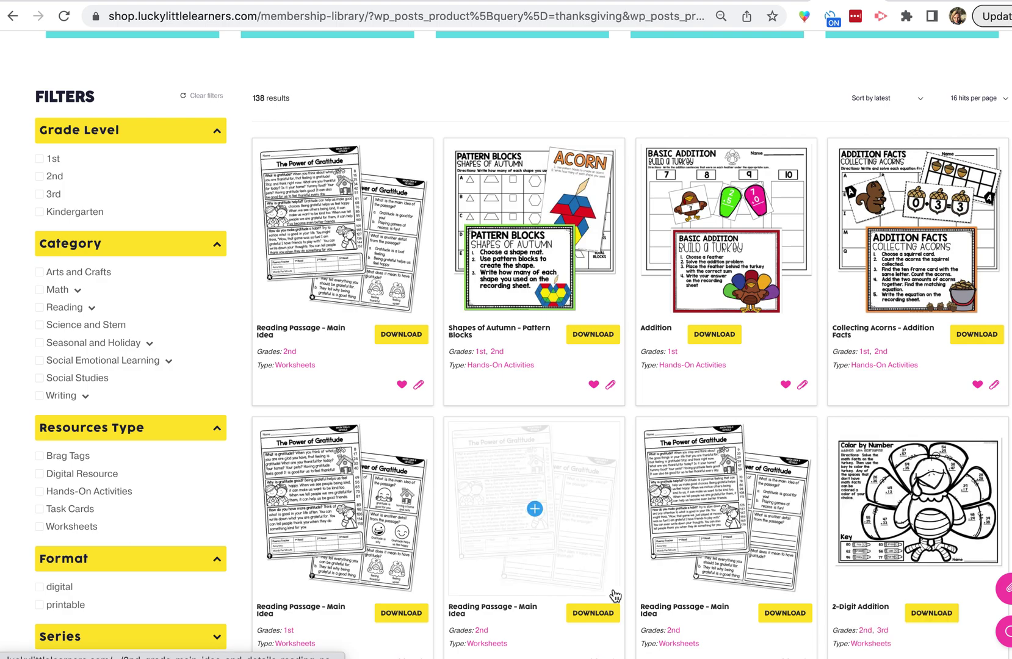
{"action": "scroll", "coordinate": [659, 412], "scroll_direction": "down", "scroll_amount": 5}
{"action": "scroll", "coordinate": [659, 413], "scroll_direction": "up", "scroll_amount": 5}
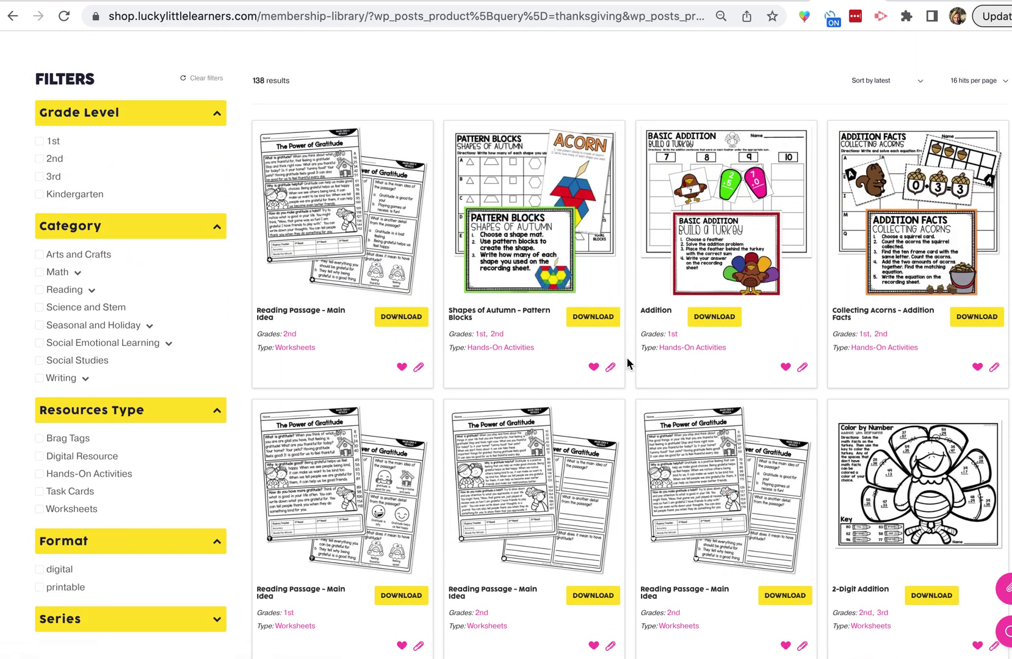
{"action": "left_click", "coordinate": [610, 368]}
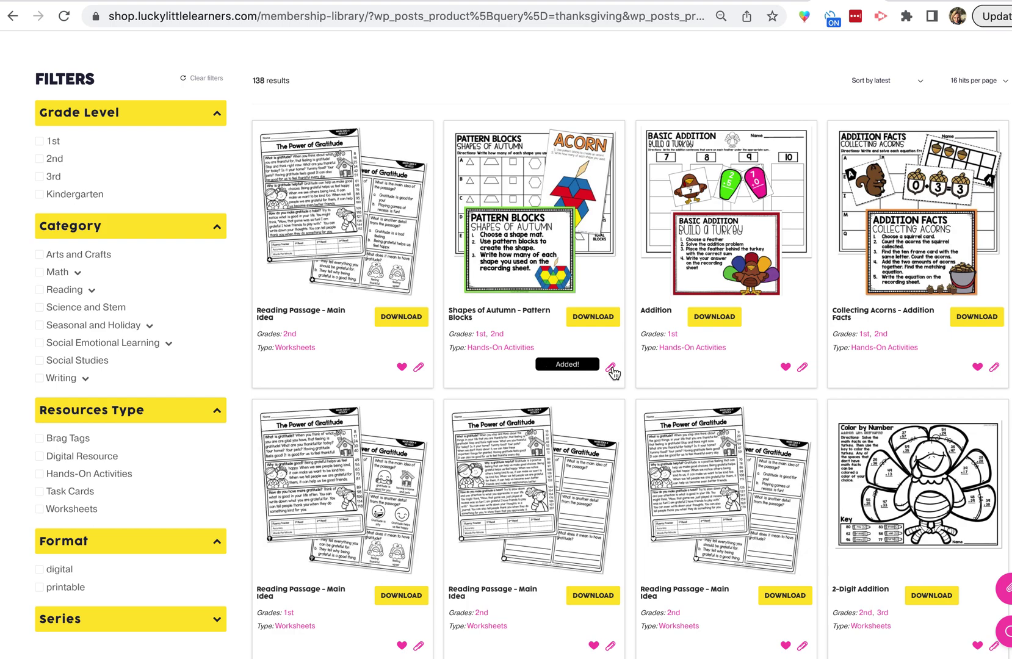
{"action": "left_click", "coordinate": [803, 368]}
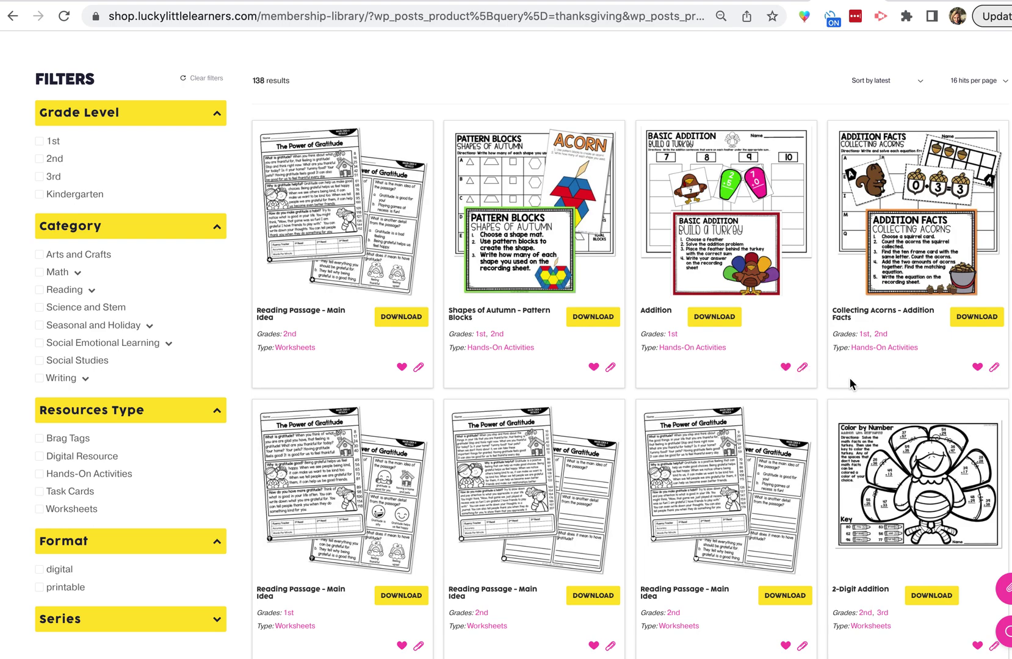
- Add 2-Digit Addition, Let's Compare Turkey and the 2nd-grade gratitude passage, then view the bundle list
{"action": "scroll", "coordinate": [888, 373], "scroll_direction": "down", "scroll_amount": 3}
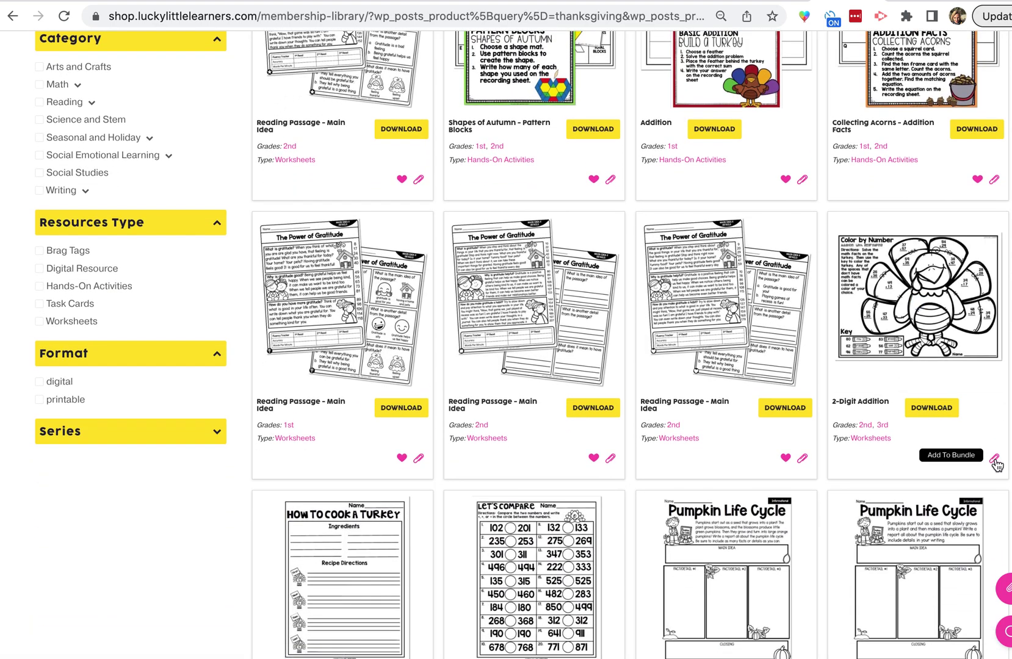
{"action": "left_click", "coordinate": [994, 459]}
{"action": "scroll", "coordinate": [732, 488], "scroll_direction": "down", "scroll_amount": 3}
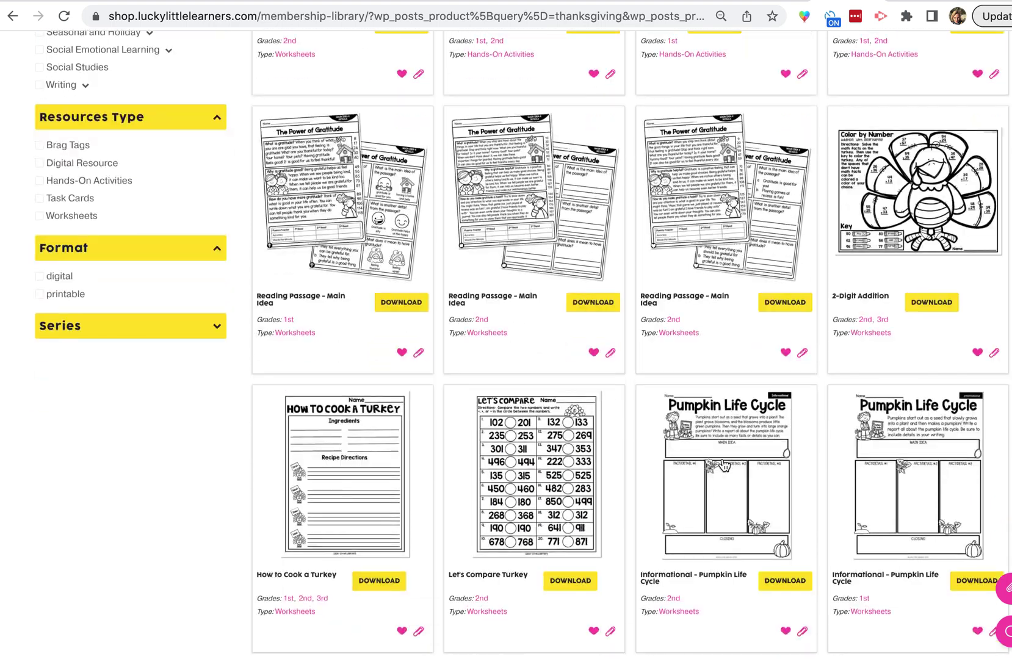
{"action": "left_click", "coordinate": [611, 552]}
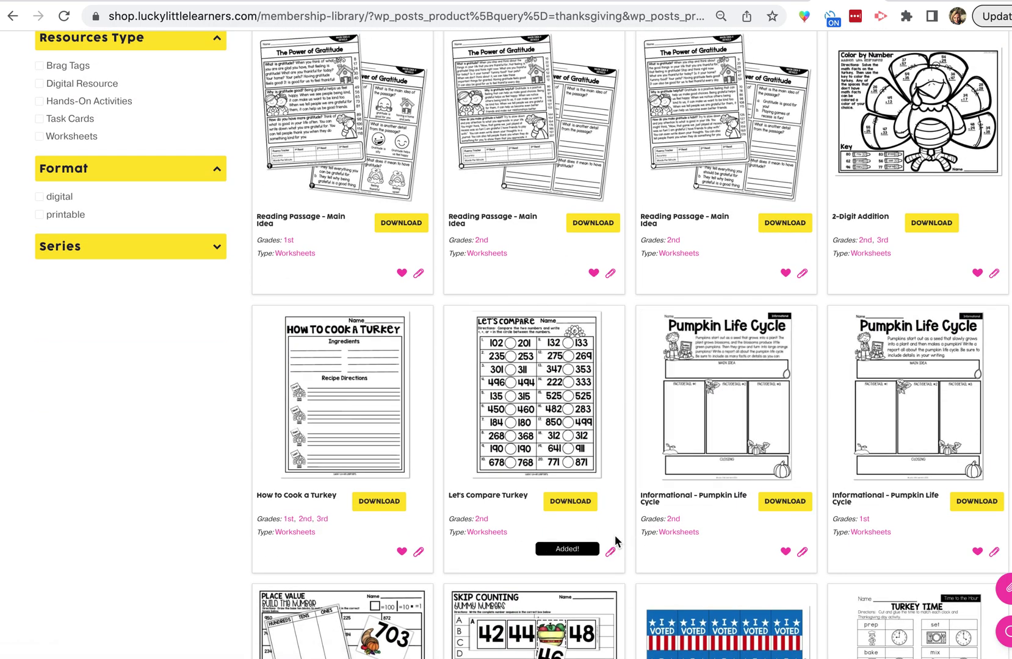
{"action": "scroll", "coordinate": [621, 469], "scroll_direction": "up", "scroll_amount": 2}
{"action": "scroll", "coordinate": [621, 474], "scroll_direction": "up", "scroll_amount": 1}
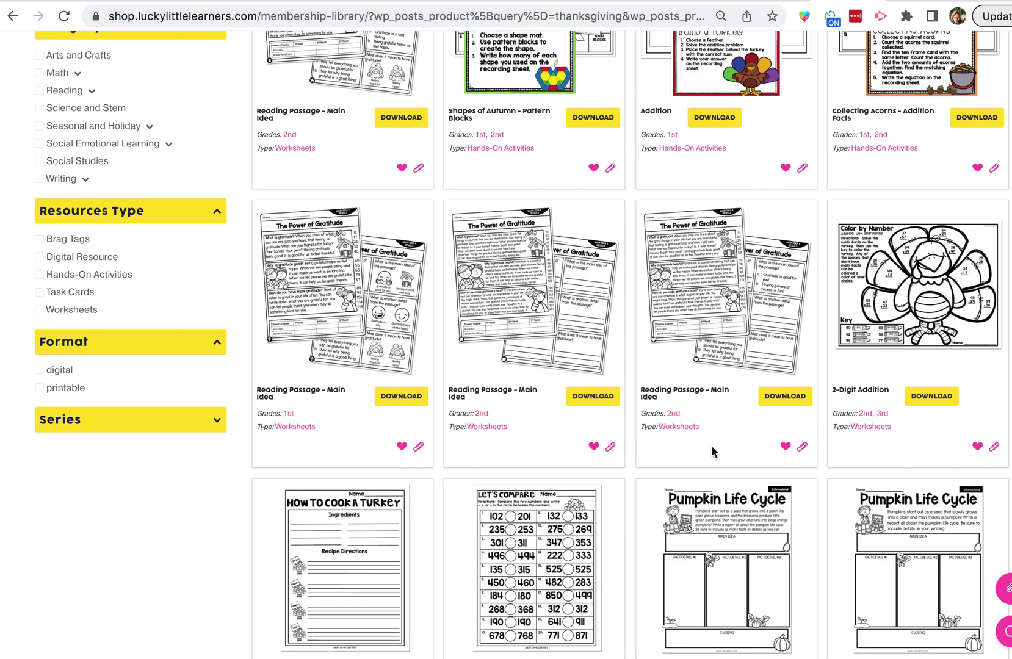
{"action": "left_click", "coordinate": [803, 450]}
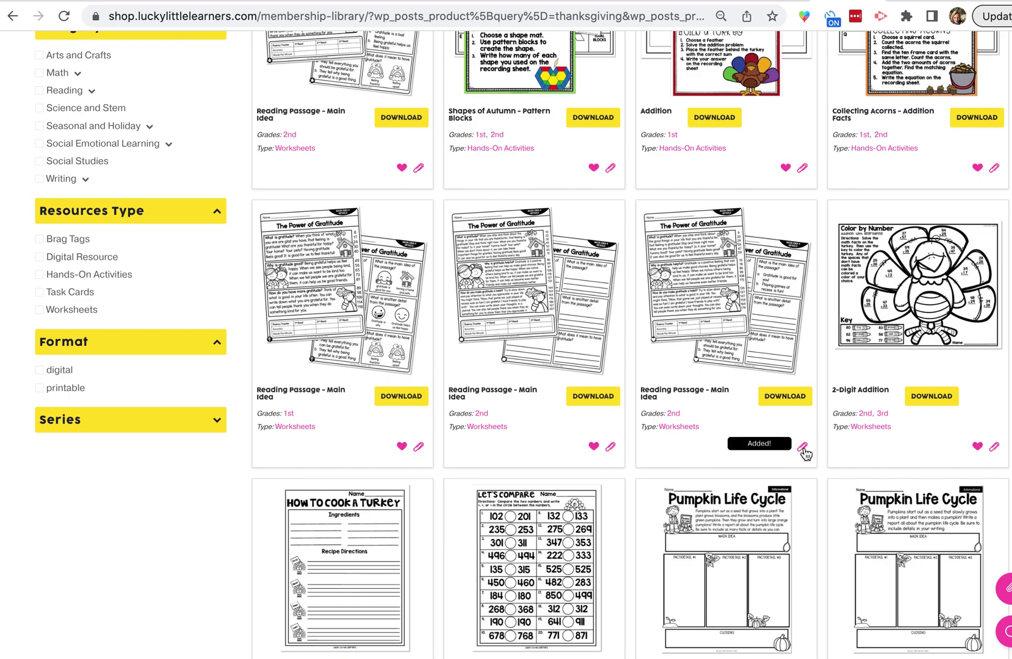
{"action": "scroll", "coordinate": [804, 451], "scroll_direction": "down", "scroll_amount": 1}
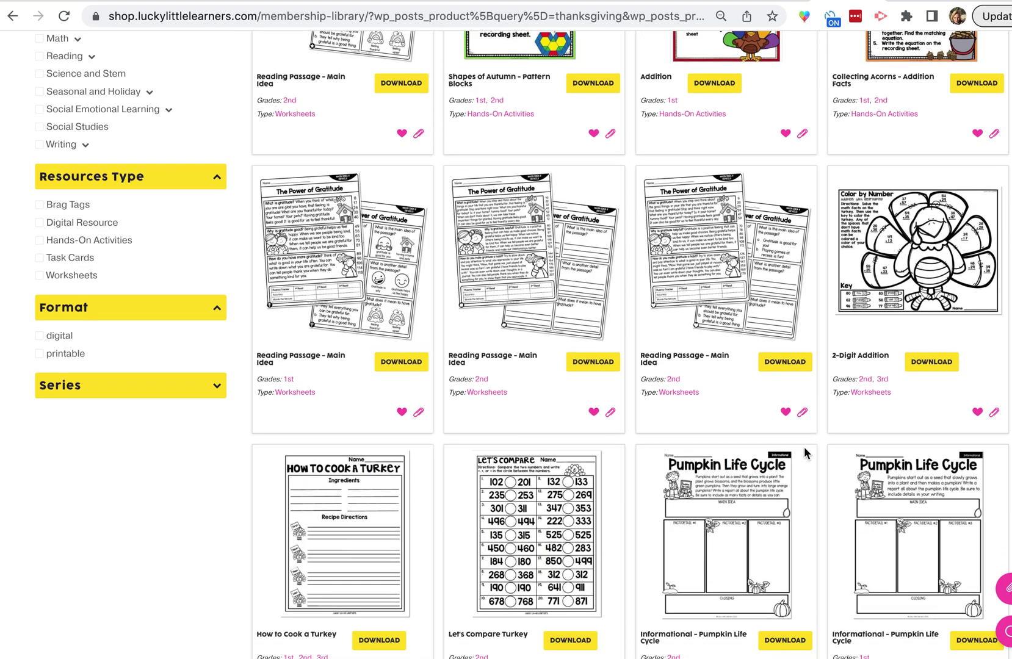
{"action": "left_click", "coordinate": [1005, 592]}
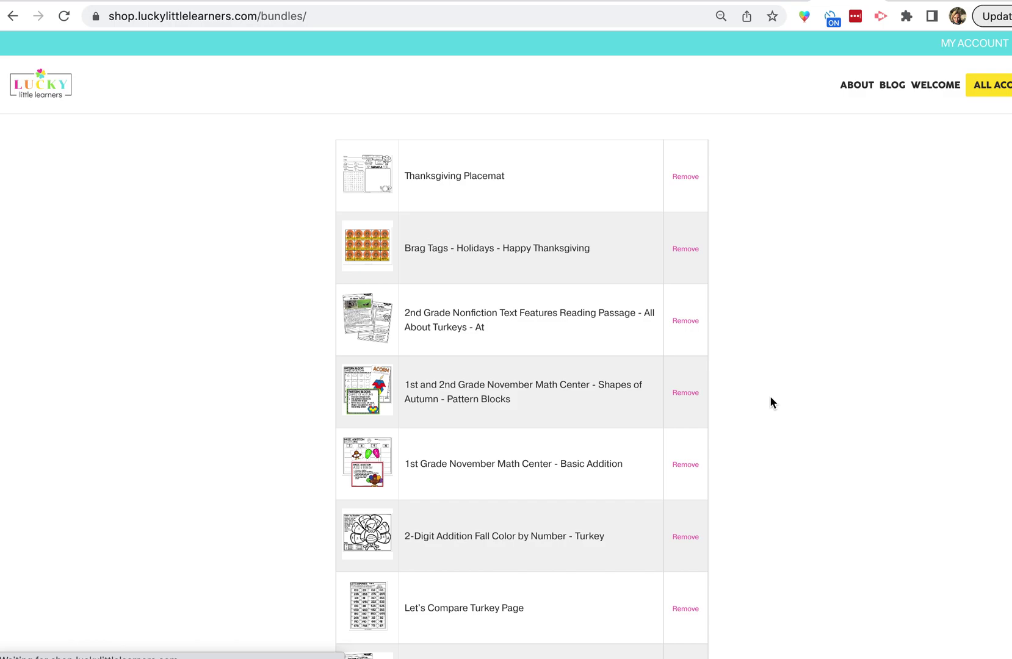
- Create the bundle from the listed resources and download the merged 60-page PDF
{"action": "scroll", "coordinate": [669, 450], "scroll_direction": "down", "scroll_amount": 3}
{"action": "scroll", "coordinate": [669, 455], "scroll_direction": "down", "scroll_amount": 3}
{"action": "scroll", "coordinate": [668, 455], "scroll_direction": "down", "scroll_amount": 3}
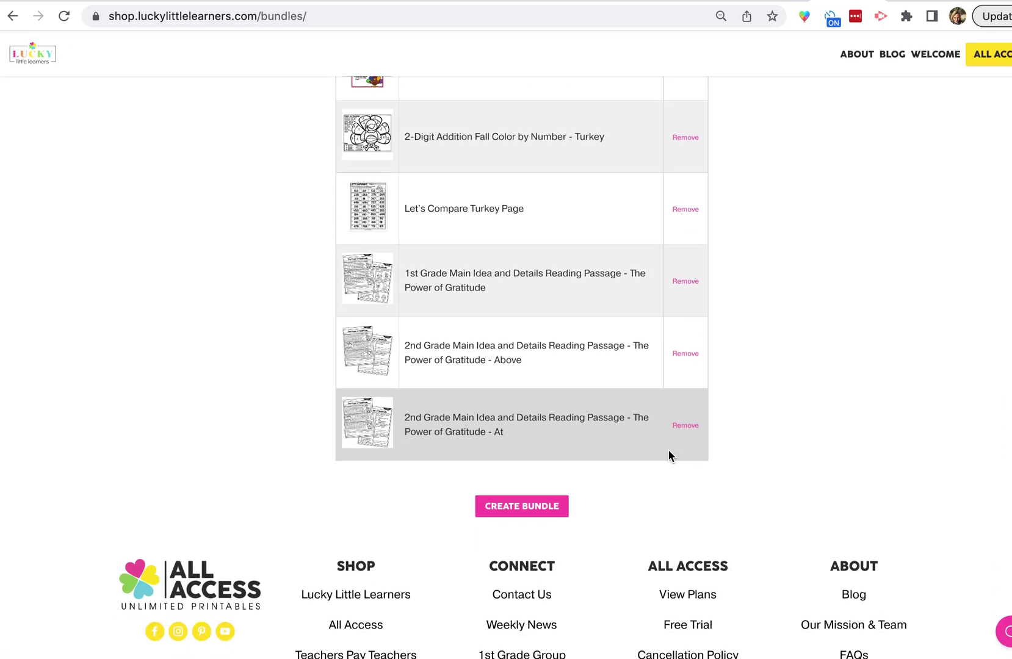
{"action": "left_click", "coordinate": [532, 508]}
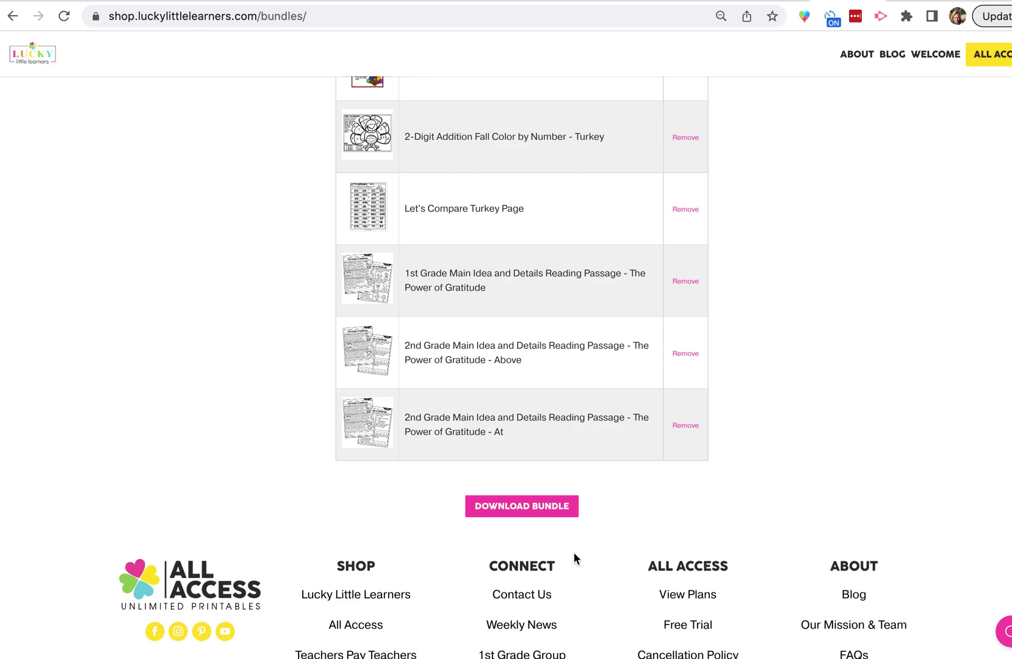
{"action": "left_click", "coordinate": [536, 515]}
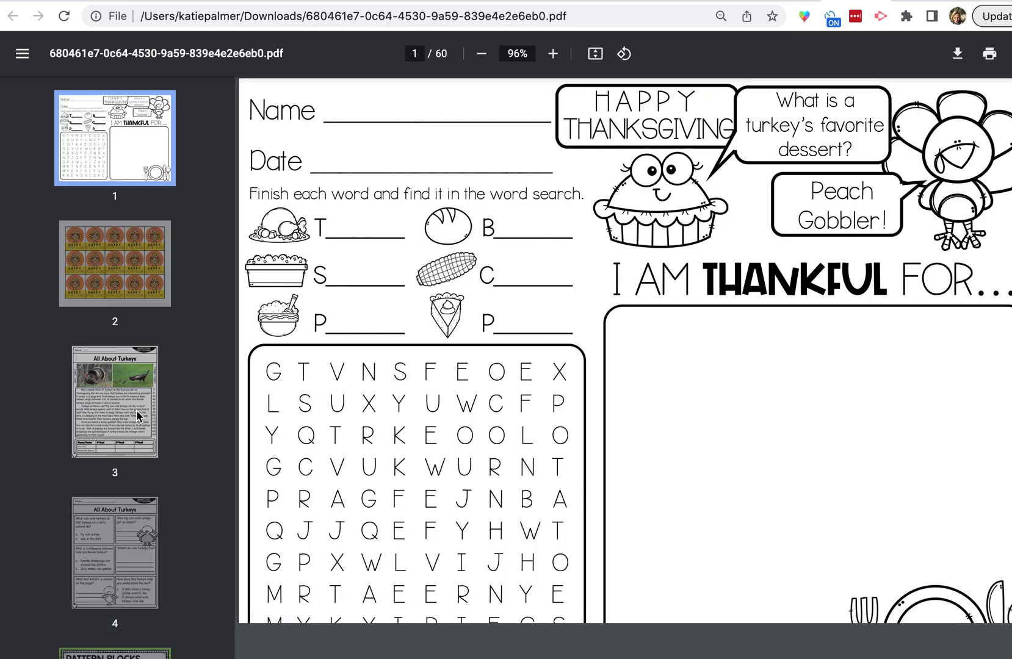
- Page through the bundle PDF from page 4 to page 13, past the pattern-block shape mats
{"action": "scroll", "coordinate": [137, 416], "scroll_direction": "down", "scroll_amount": 3}
{"action": "left_click", "coordinate": [137, 416]}
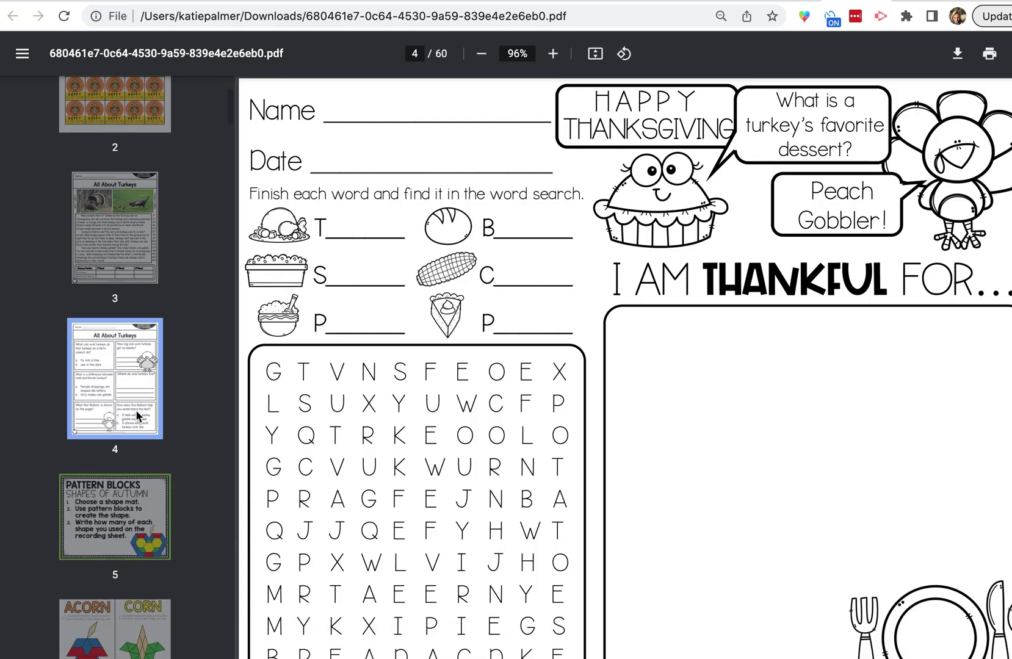
{"action": "key", "text": "Down"}
{"action": "key", "text": "Down"}
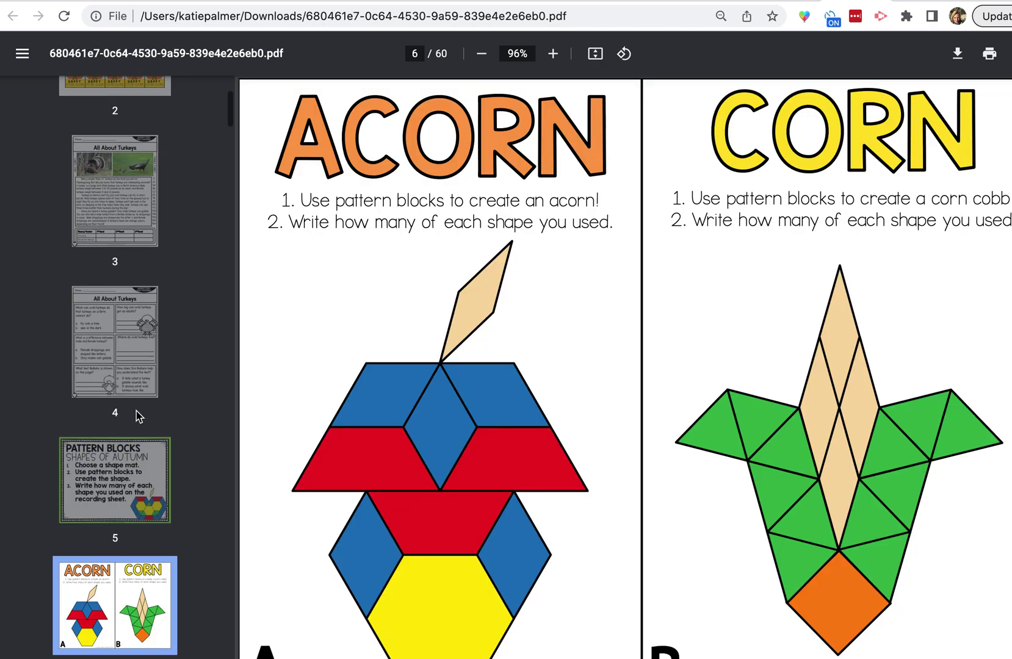
{"action": "key", "text": "Down"}
{"action": "key", "text": "Down"}
{"action": "key", "text": "Down"}
{"action": "key", "text": "Down"}
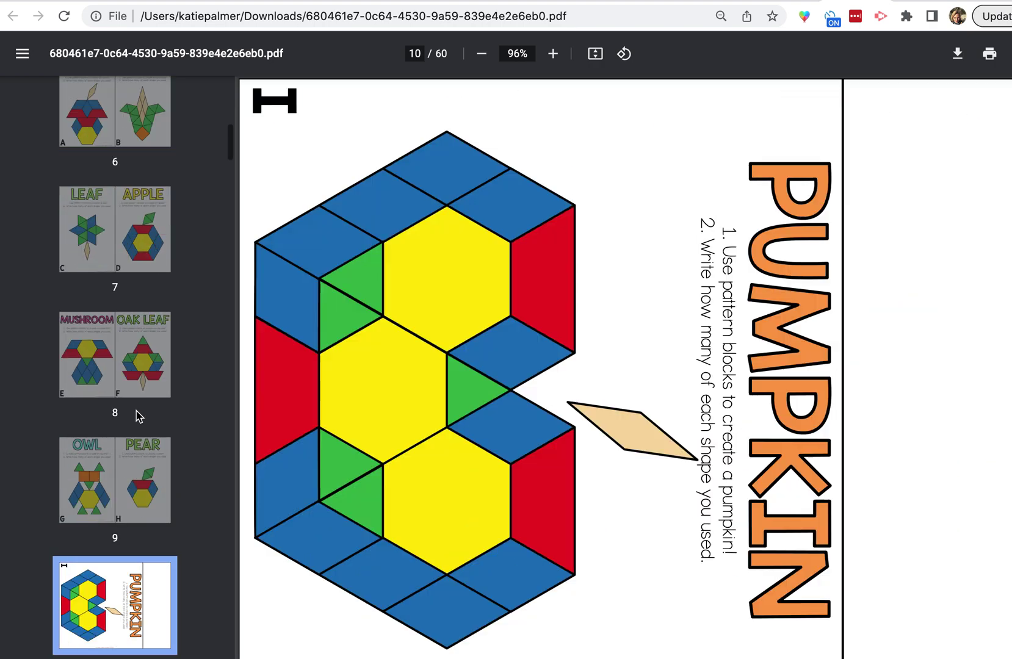
{"action": "key", "text": "Down"}
{"action": "key", "text": "Down"}
{"action": "key", "text": "Down"}
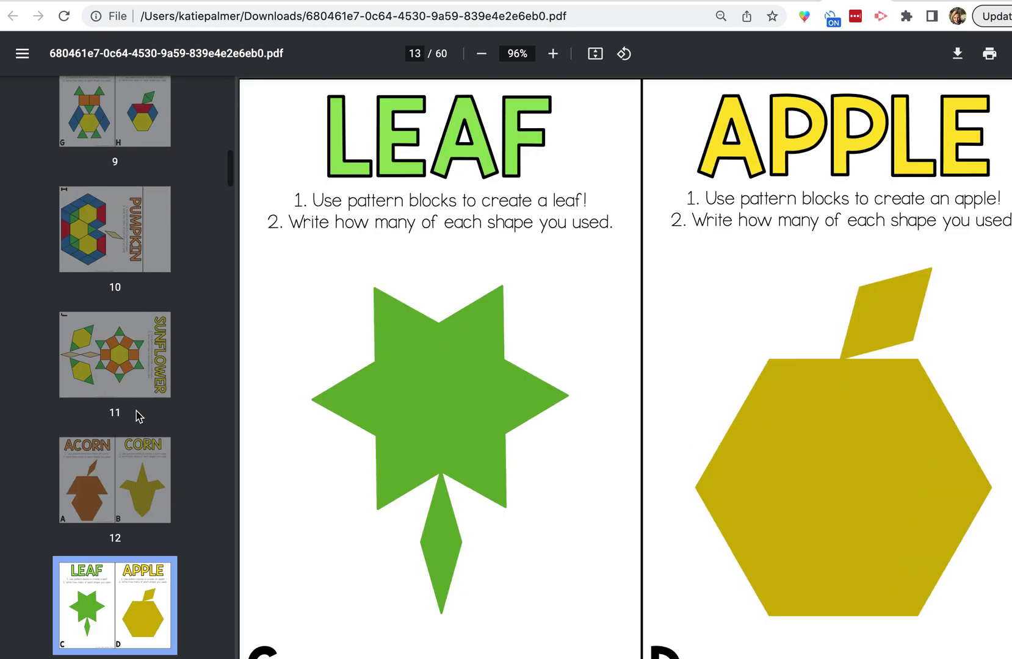
{"action": "key", "text": "Down"}
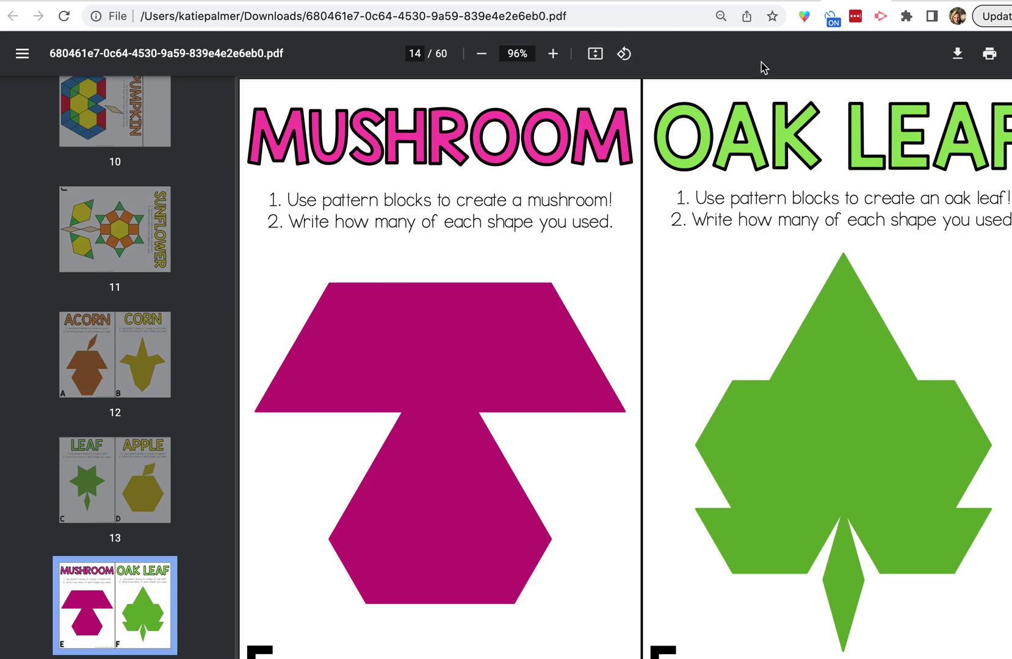
- Remove all four resources from the bundle list, then return to the All Access library
{"action": "left_click", "coordinate": [880, 2]}
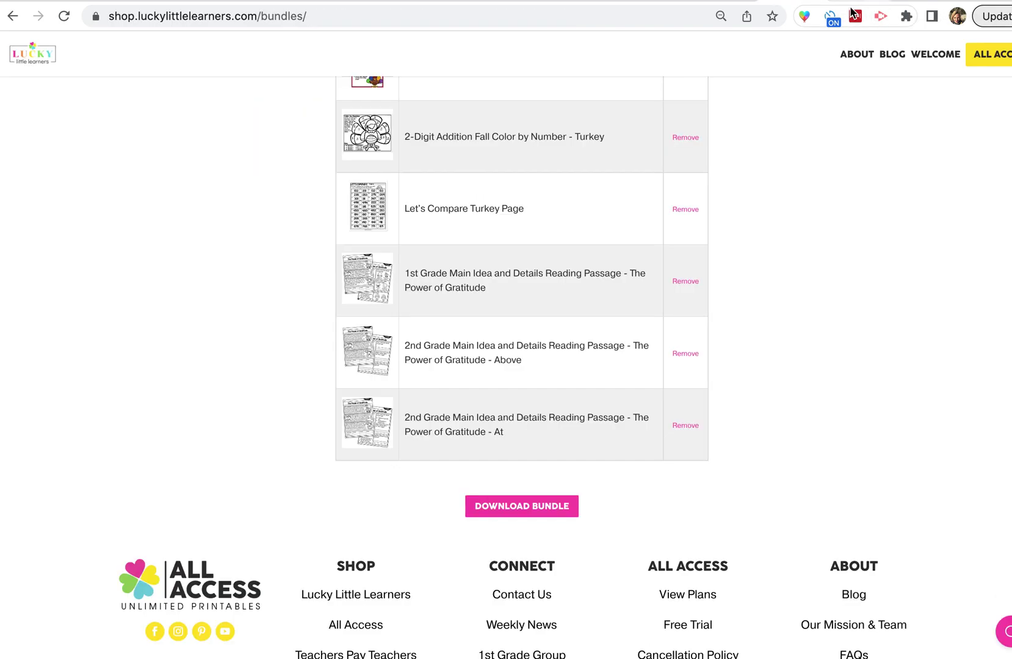
{"action": "scroll", "coordinate": [699, 201], "scroll_direction": "up", "scroll_amount": 3}
{"action": "scroll", "coordinate": [699, 202], "scroll_direction": "up", "scroll_amount": 3}
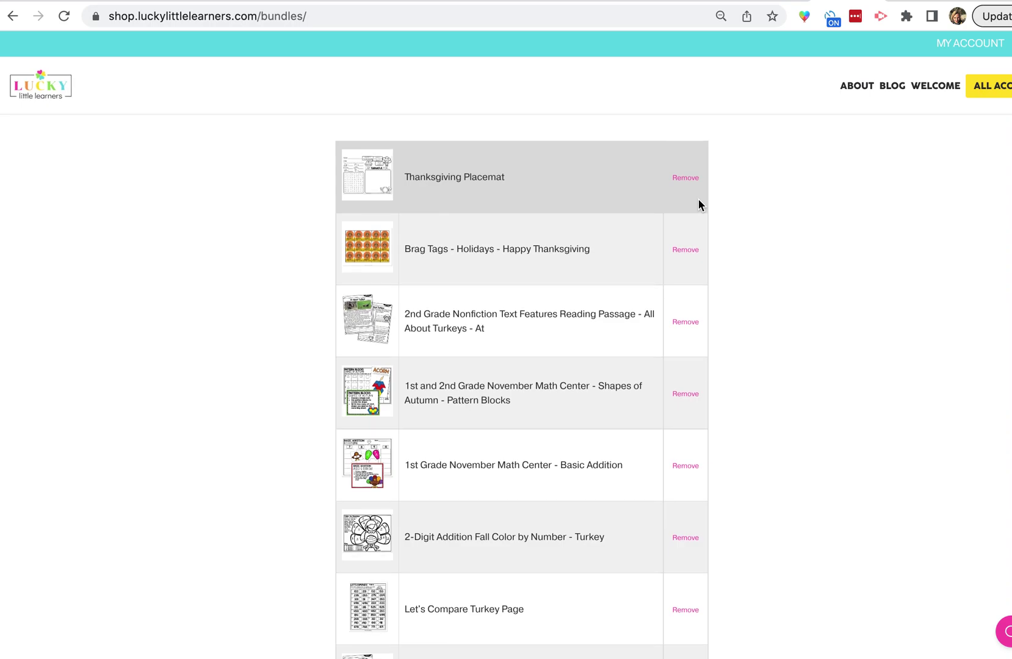
{"action": "left_click", "coordinate": [685, 179]}
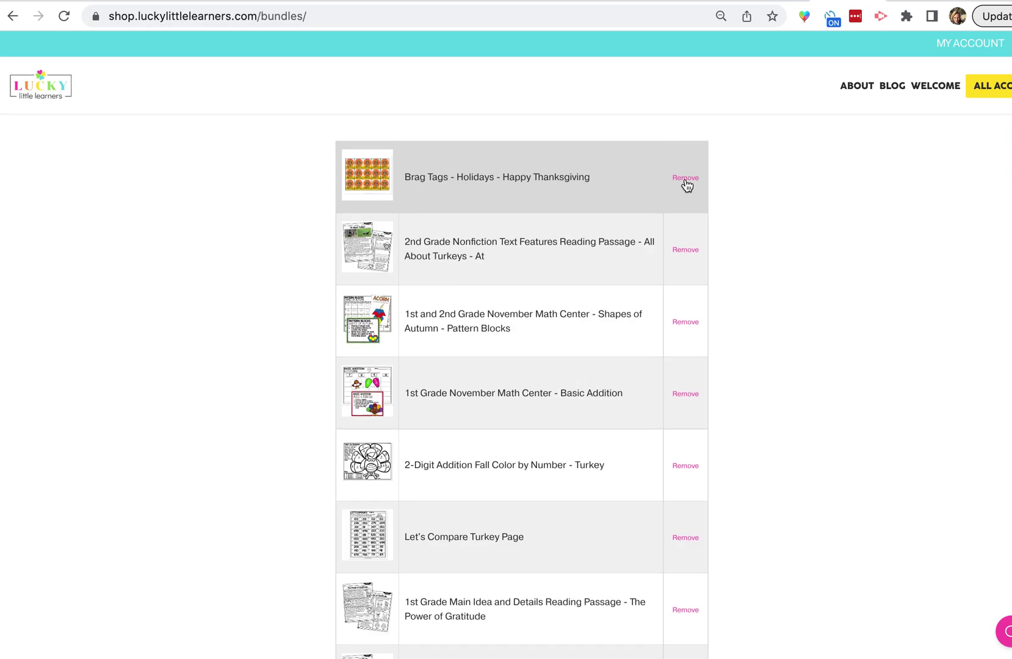
{"action": "left_click", "coordinate": [685, 179]}
{"action": "left_click", "coordinate": [685, 179]}
{"action": "left_click", "coordinate": [685, 179]}
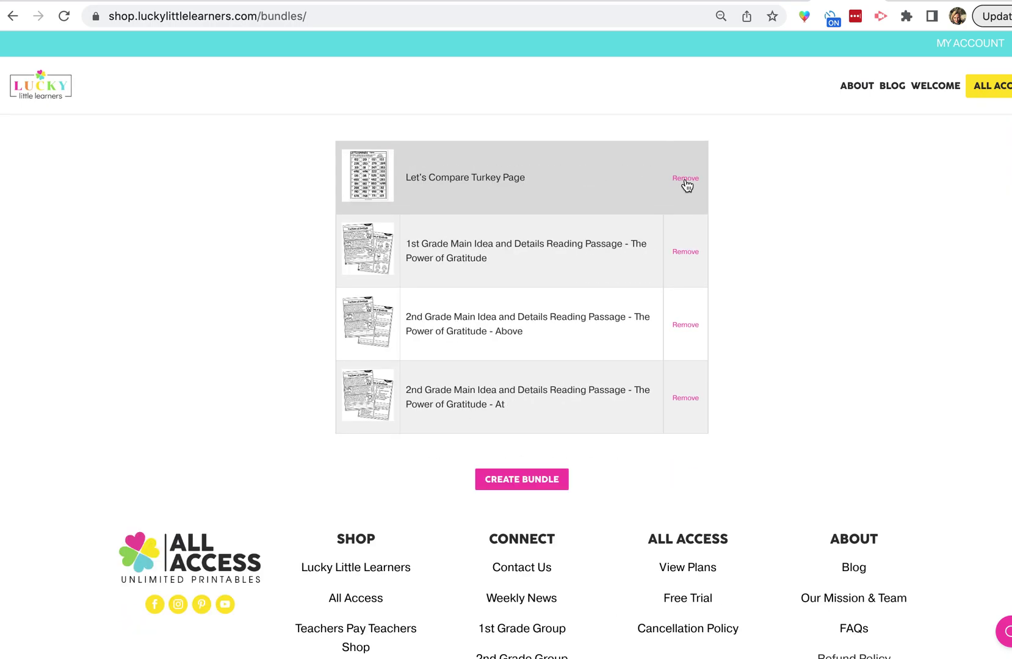
{"action": "left_click", "coordinate": [685, 179]}
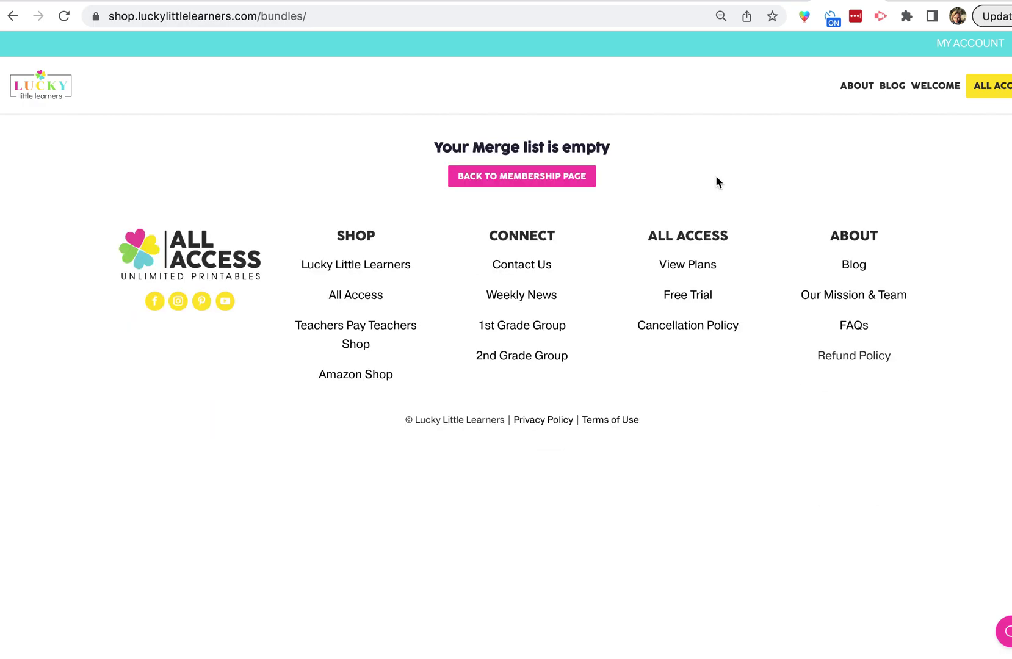
{"action": "left_click", "coordinate": [977, 85]}
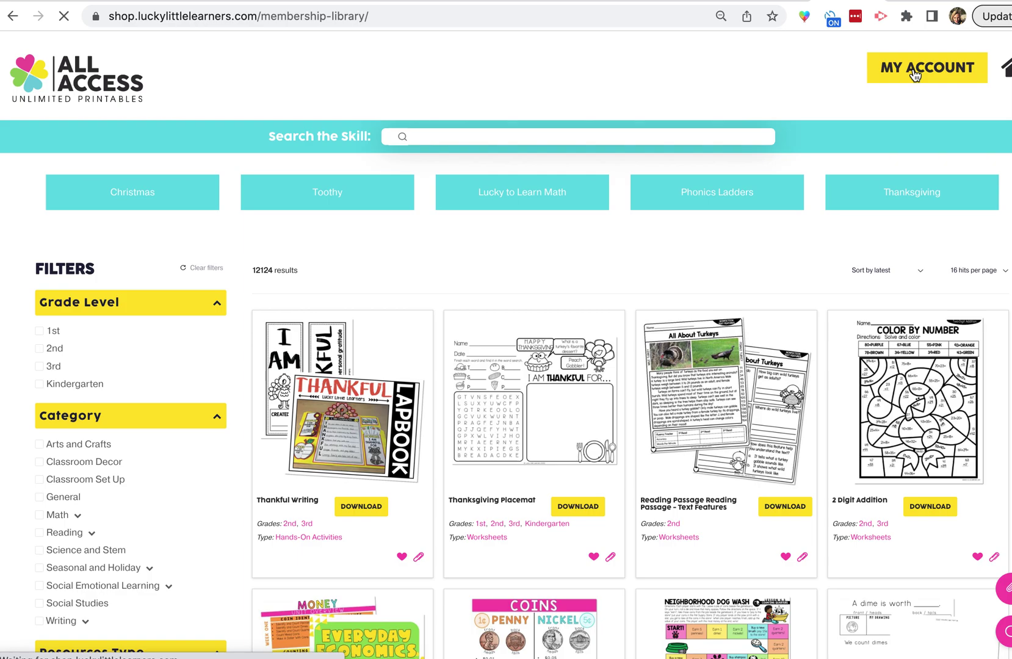
- Go to MY ACCOUNT to load the page listing Member, Favorites and Bundles
{"action": "left_click", "coordinate": [914, 74]}
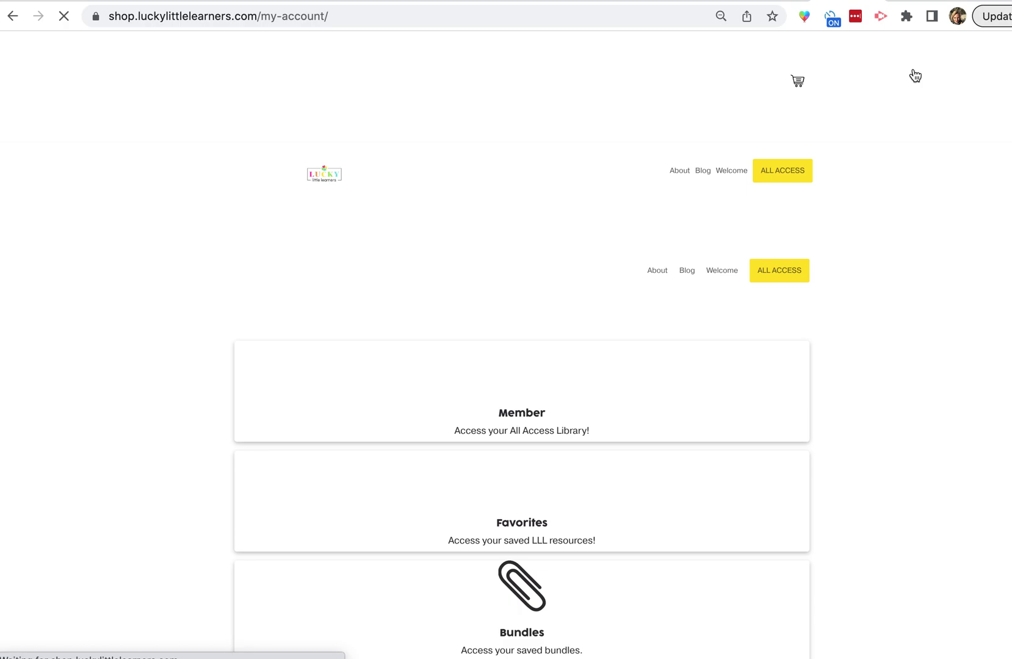